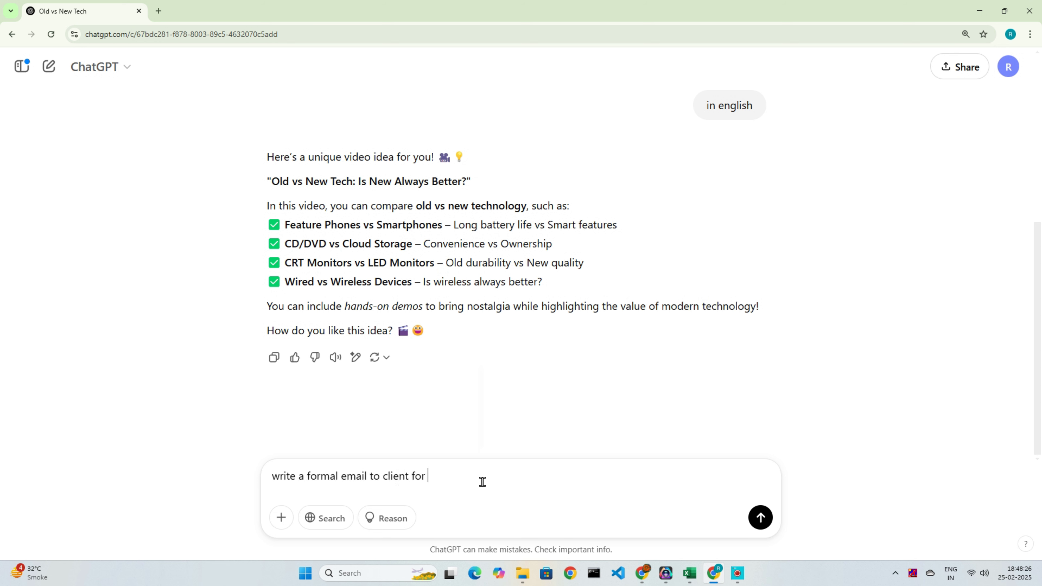
Step: Finish and send the prompt for a formal email asking a client for a project update
{"action": "type", "text": "asking a project "}
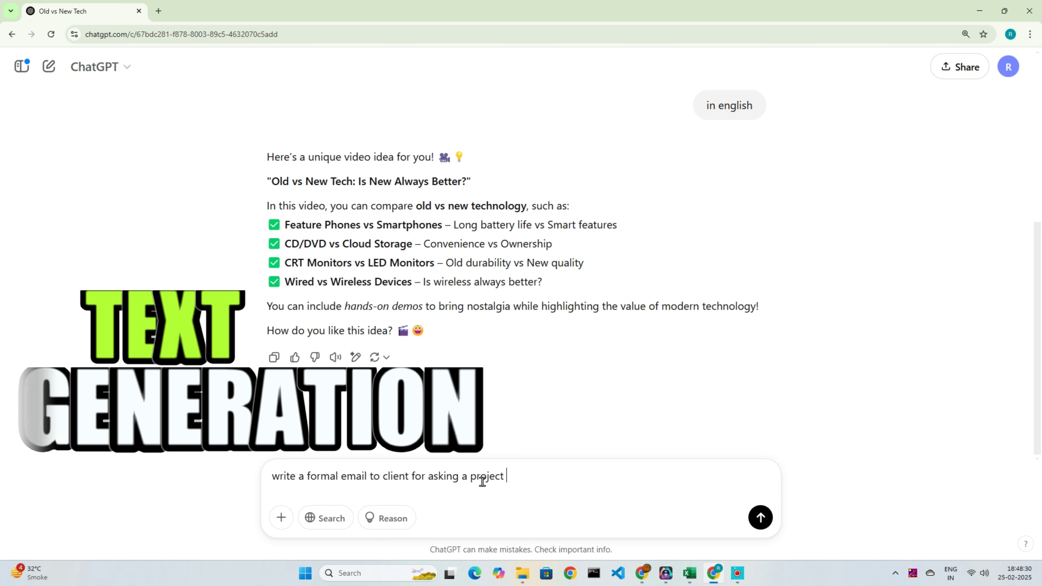
{"action": "type", "text": "update"}
{"action": "key", "text": "Return"}
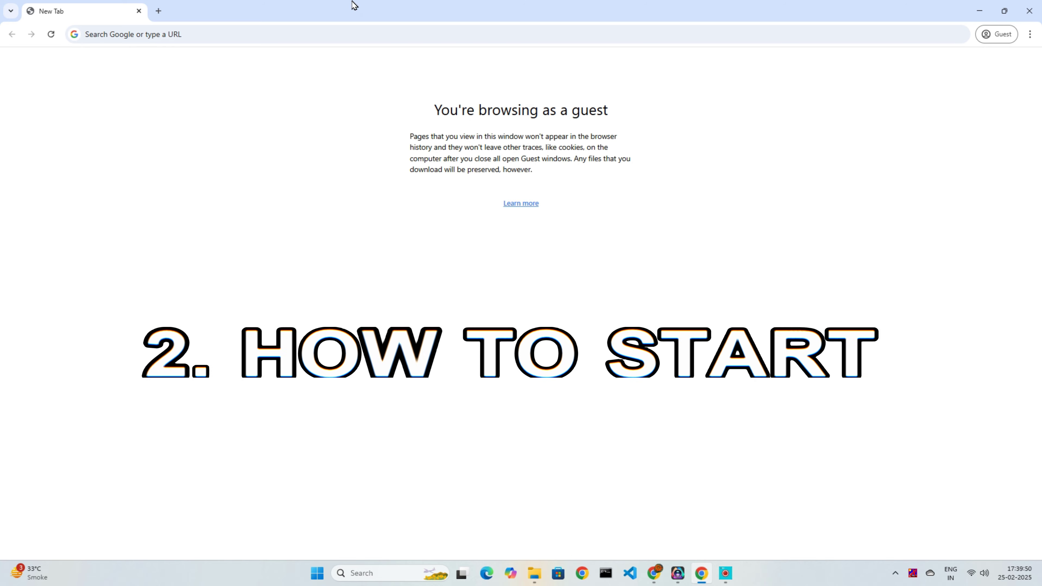
Step: Search Google for 'ChatGPT by OpenAI' and open OpenAI's ChatGPT overview result
{"action": "left_click", "coordinate": [375, 38]}
{"action": "type", "text": "go"}
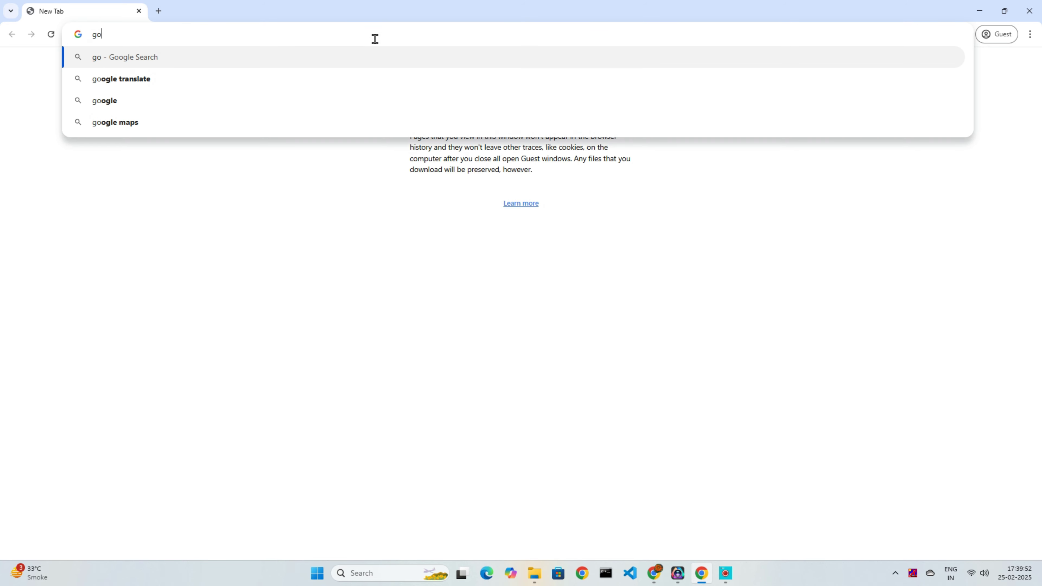
{"action": "type", "text": "ogl"}
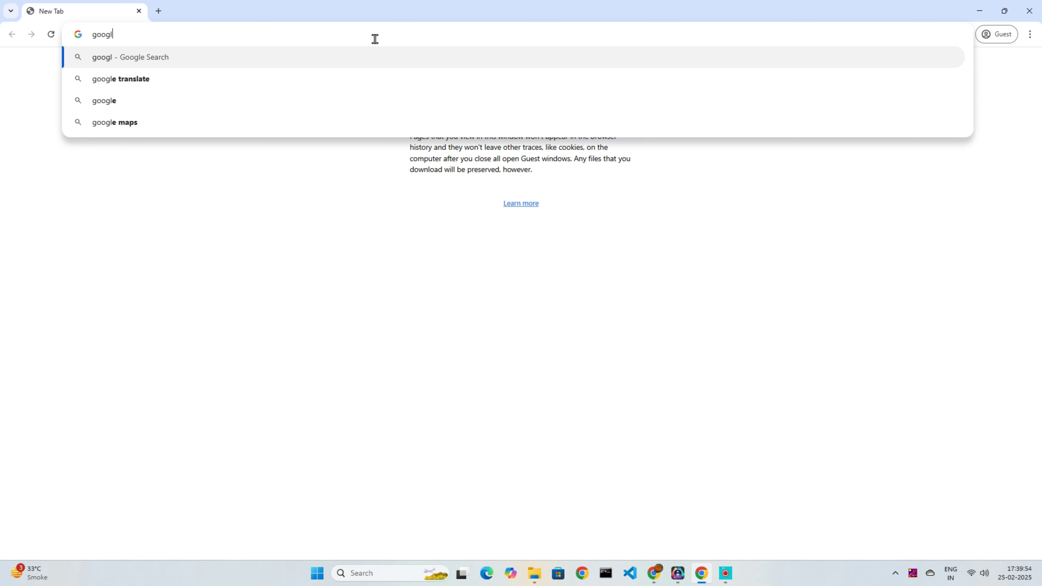
{"action": "type", "text": "e"}
{"action": "key", "text": "Return"}
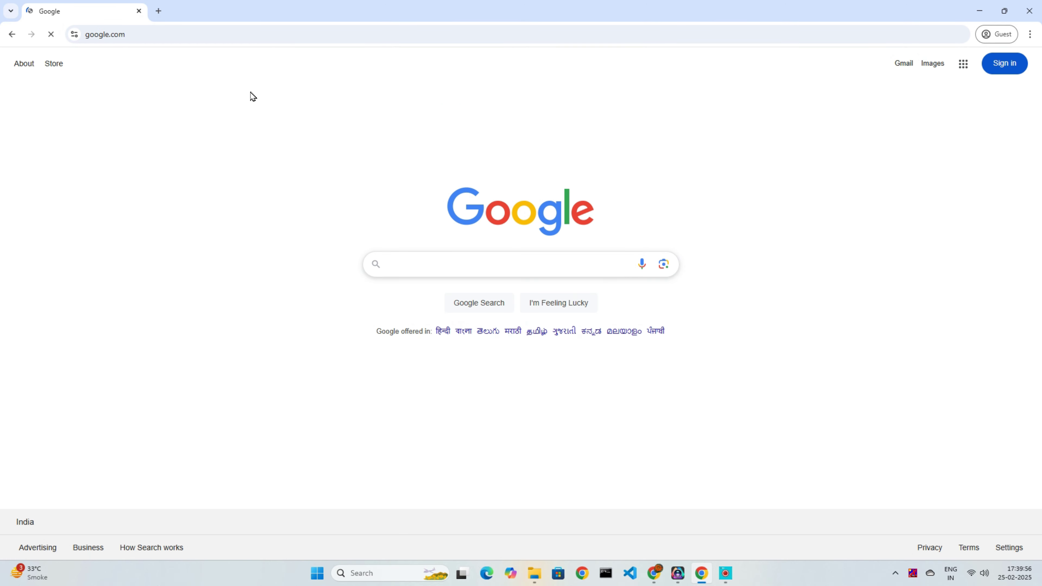
{"action": "type", "text": "ChatGPT by OpenAI"}
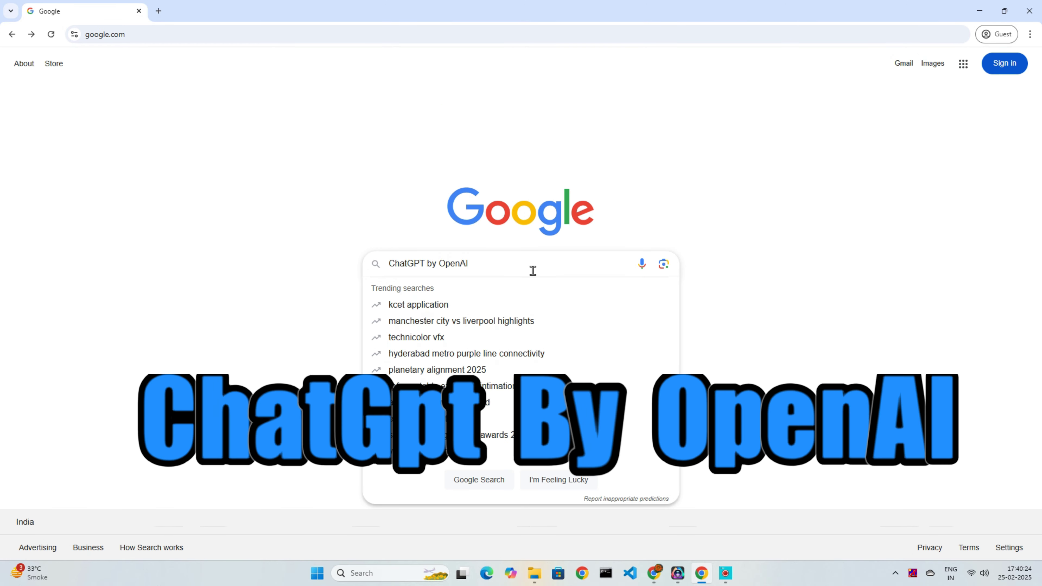
{"action": "key", "text": "Return"}
{"action": "left_click", "coordinate": [143, 160]}
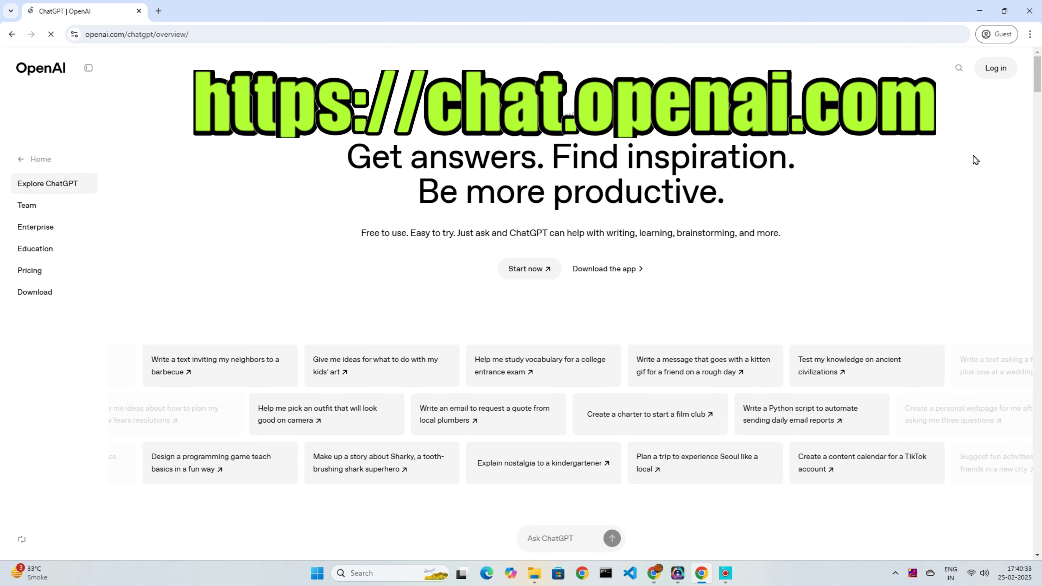
Step: Ask ChatGPT 'how to login chatgpt', view the advanced-features login offer, and start logging in
{"action": "left_click", "coordinate": [578, 547]}
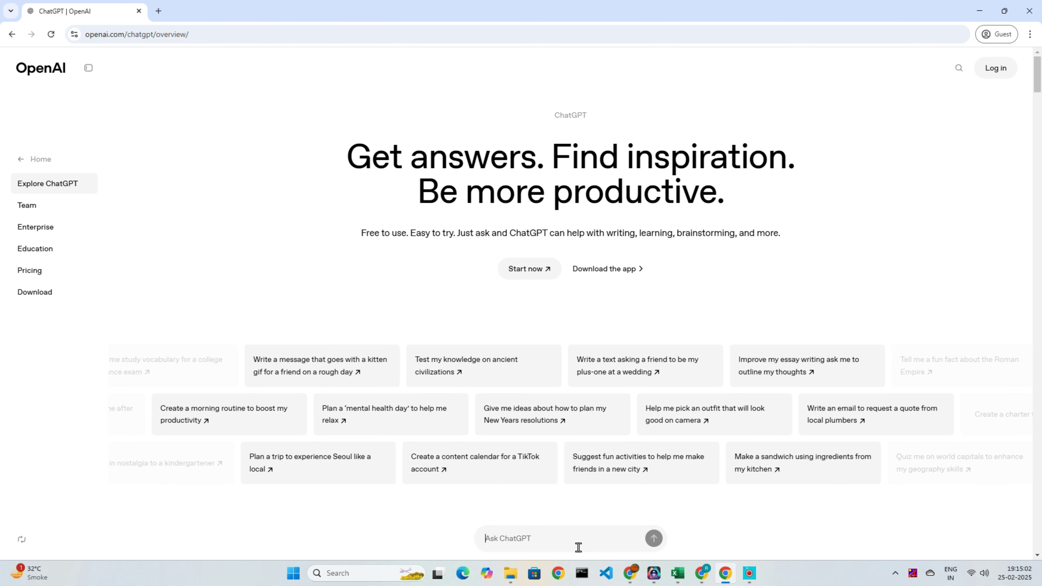
{"action": "type", "text": "h"}
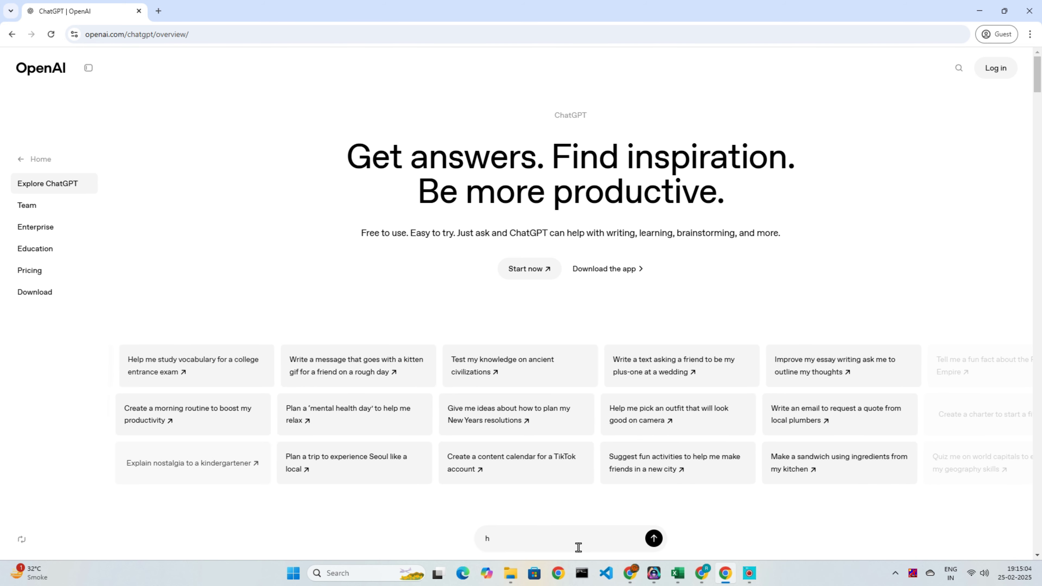
{"action": "type", "text": "ow to log"}
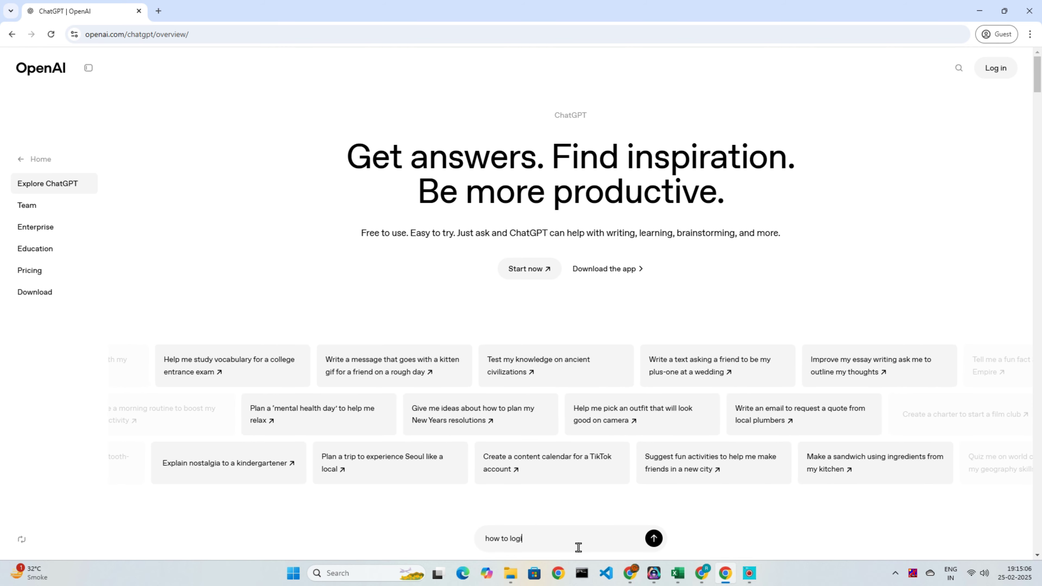
{"action": "type", "text": "in chat"}
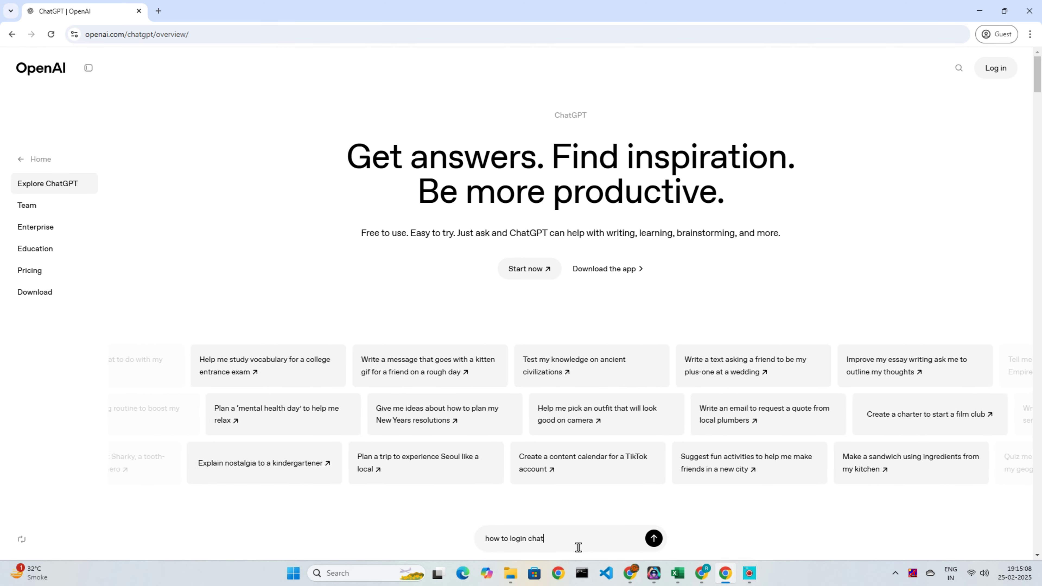
{"action": "type", "text": "gpt"}
{"action": "key", "text": "Return"}
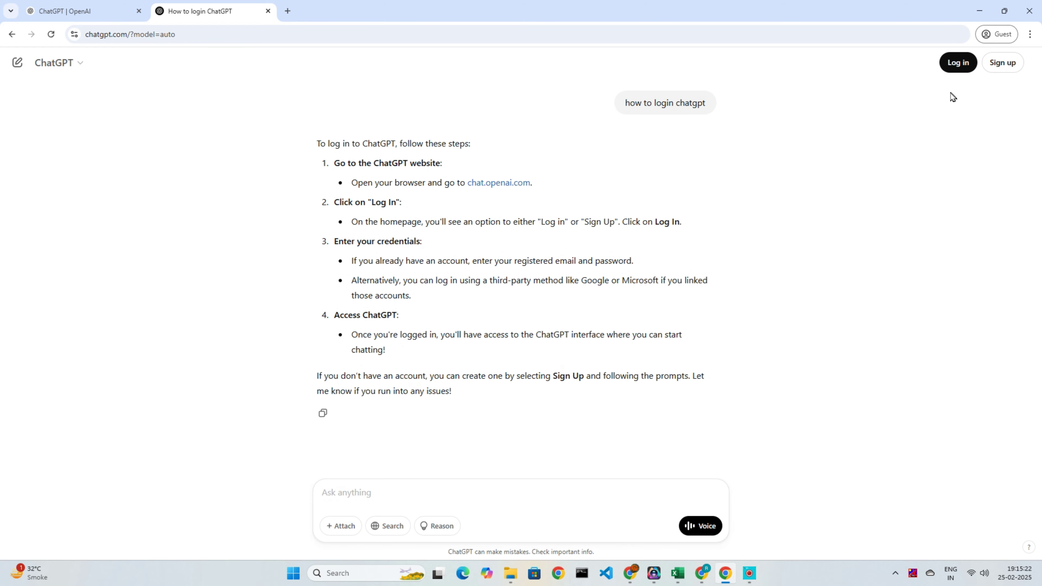
{"action": "left_click", "coordinate": [76, 70]}
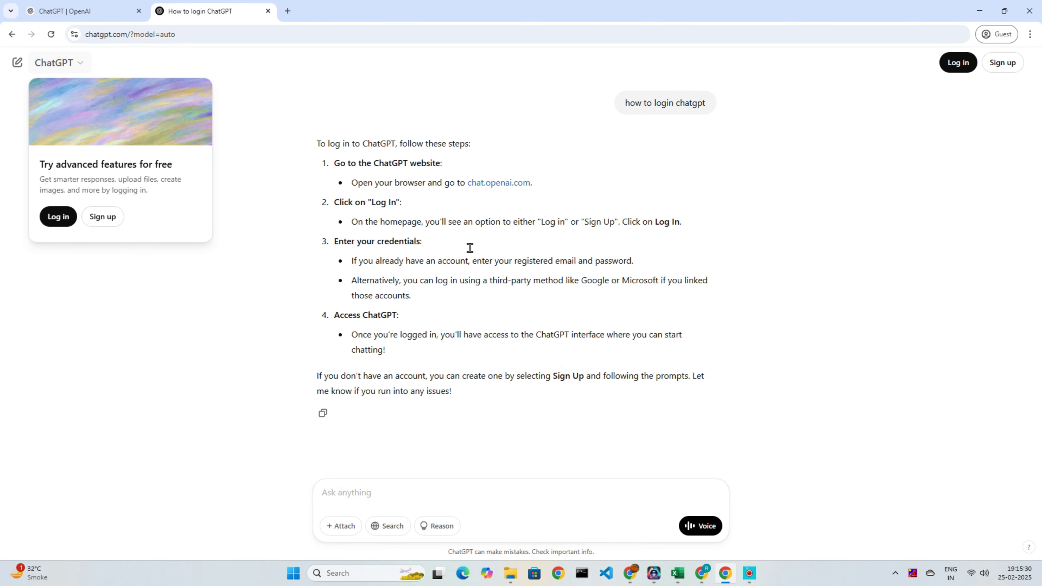
{"action": "left_click", "coordinate": [958, 62]}
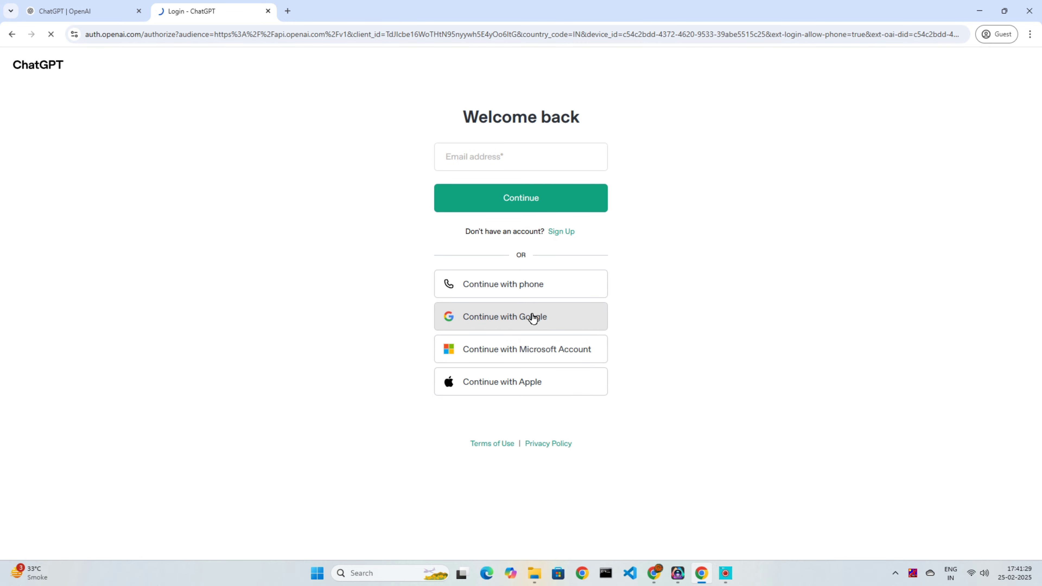
Step: Continue with Google, entering the account e-mail and password to sign in
{"action": "left_click", "coordinate": [532, 317]}
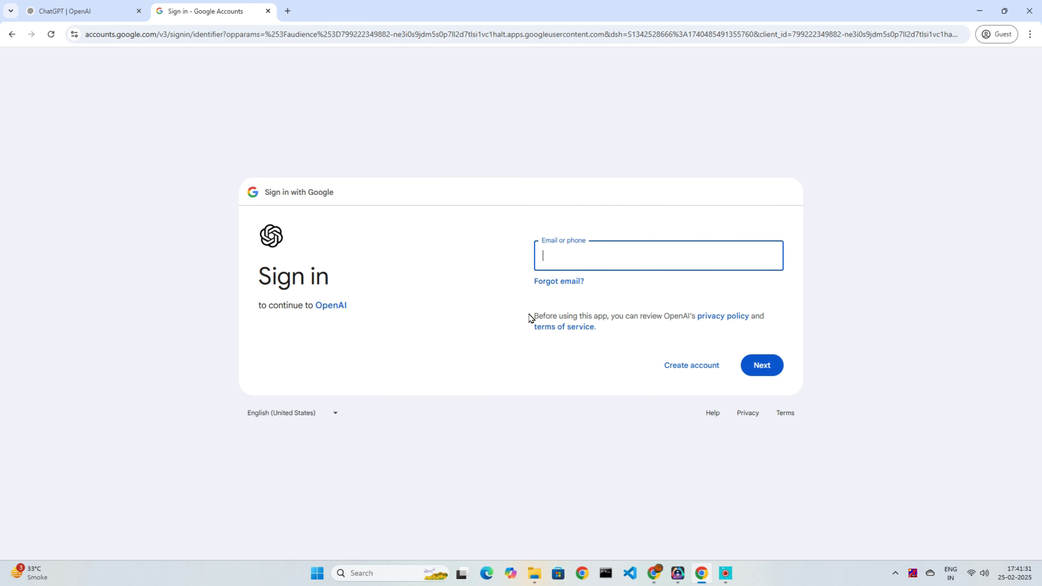
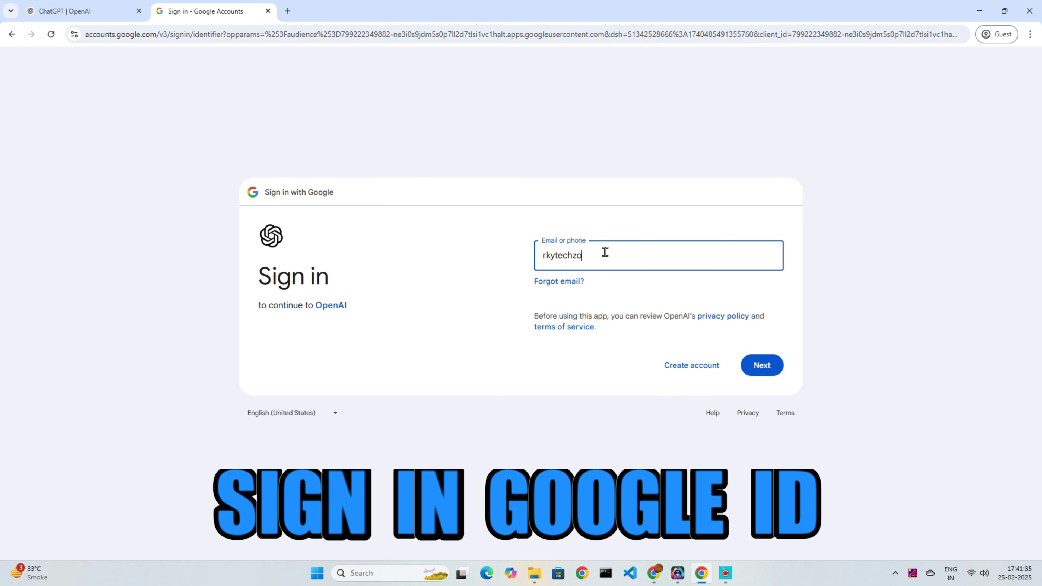
{"action": "key", "text": "Return"}
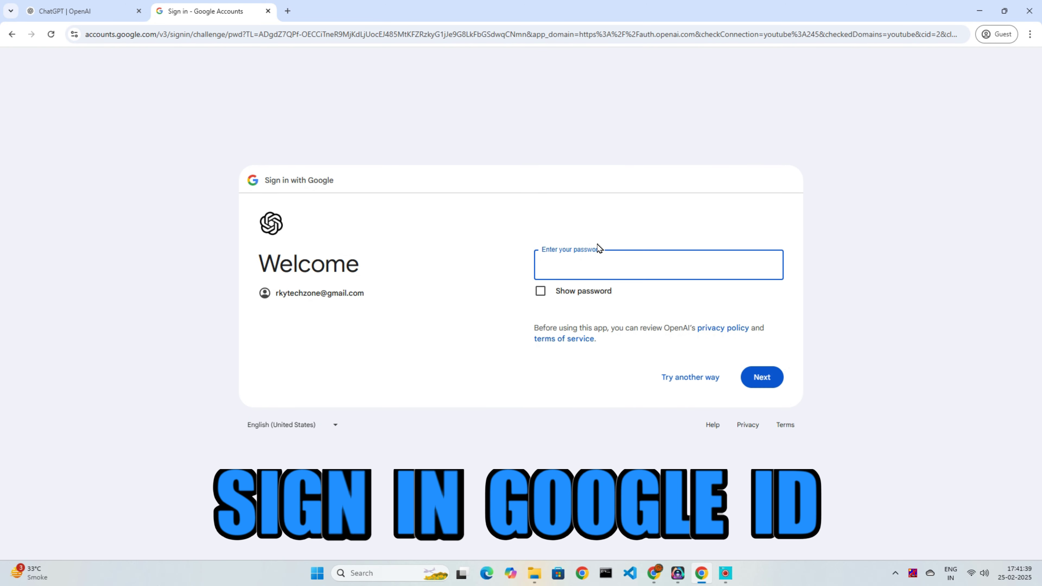
{"action": "key", "text": "Return"}
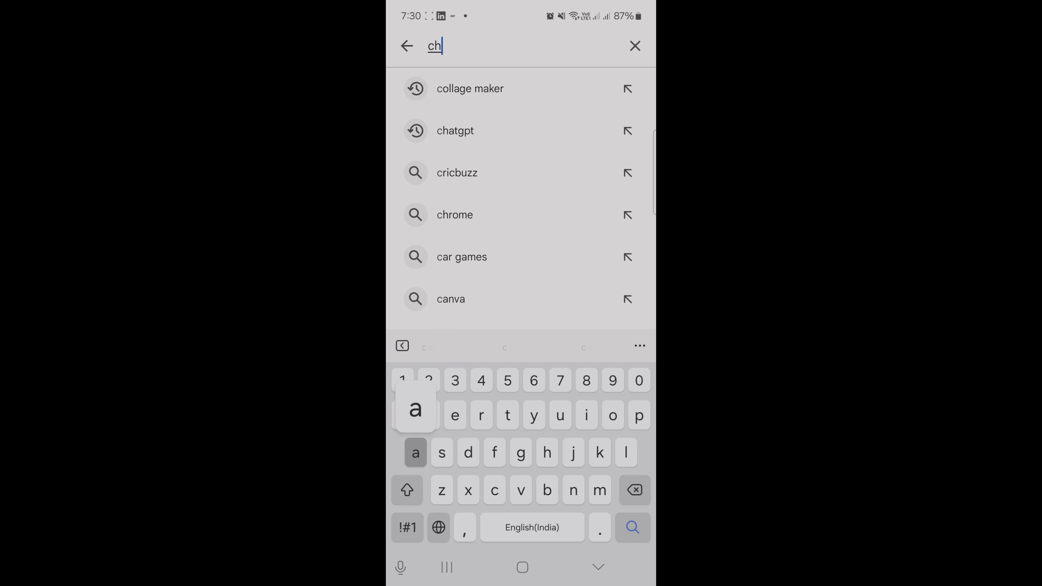
Step: Search the Play Store for 'chatgpt' and get to the app's chat home screen
{"action": "type", "text": "atgpt"}
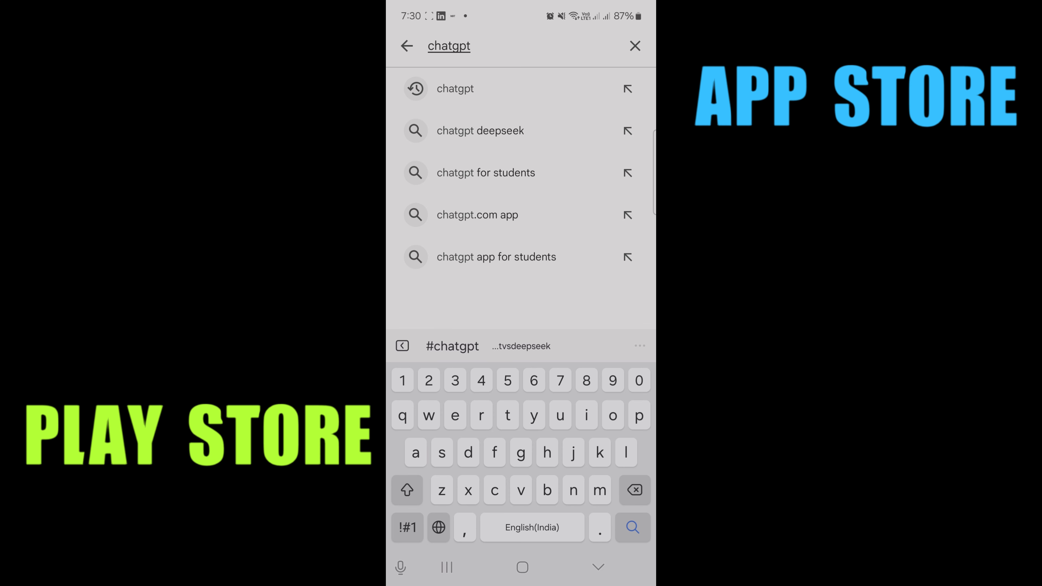
{"action": "key", "text": "Return"}
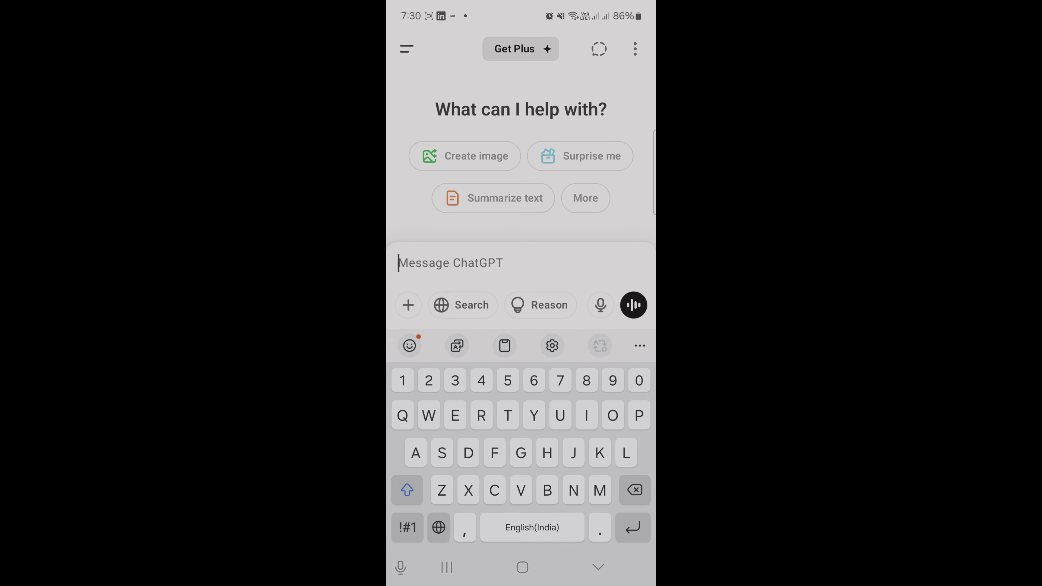
{"action": "key", "text": "Escape"}
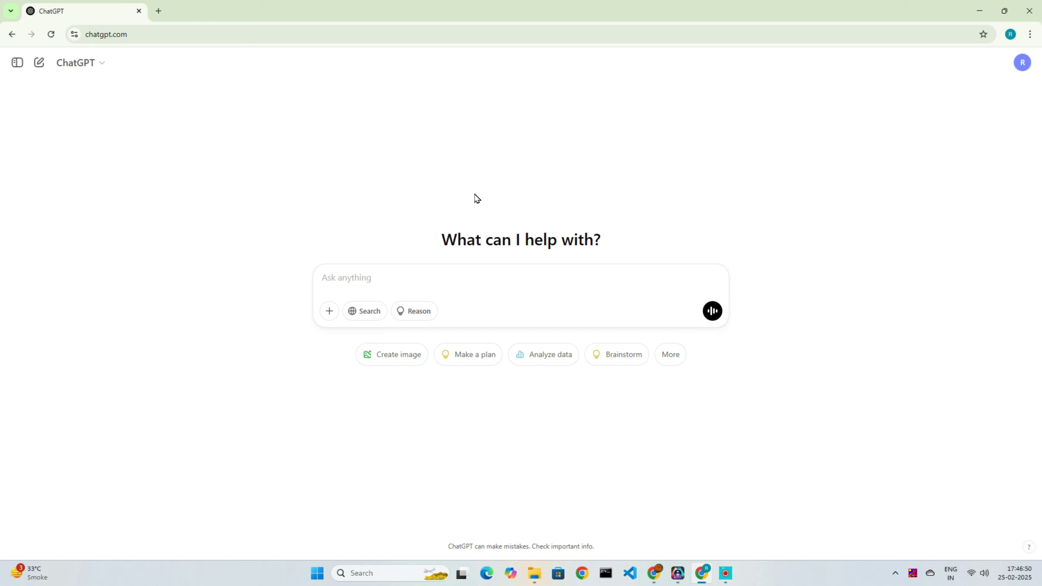
Step: Zoom the page to 150% and send 'sample python code for hello world'
{"action": "key", "text": "ctrl+plus"}
{"action": "key", "text": "ctrl+plus"}
{"action": "key", "text": "ctrl+plus"}
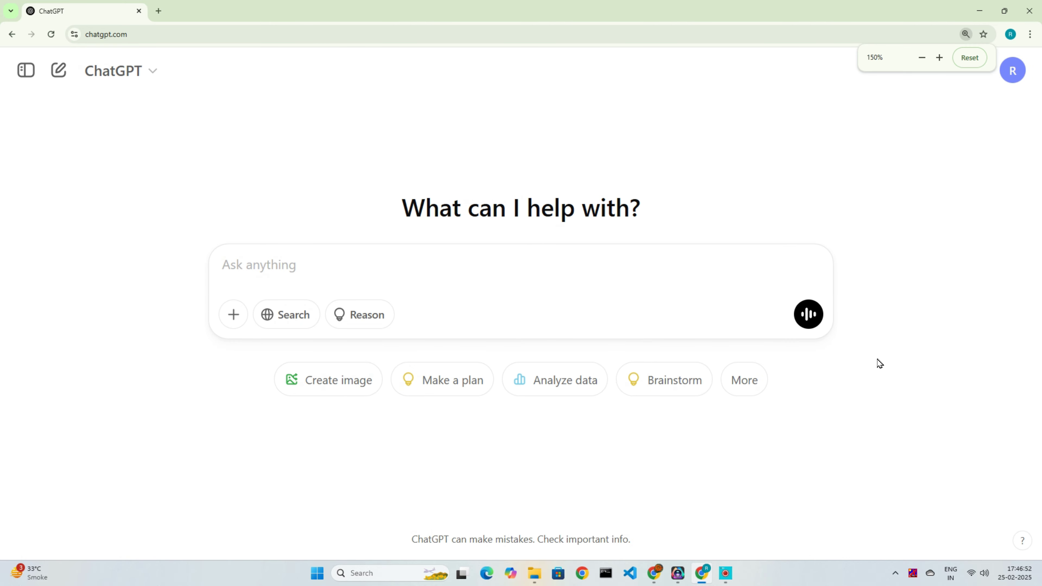
{"action": "type", "text": "sample python code for"}
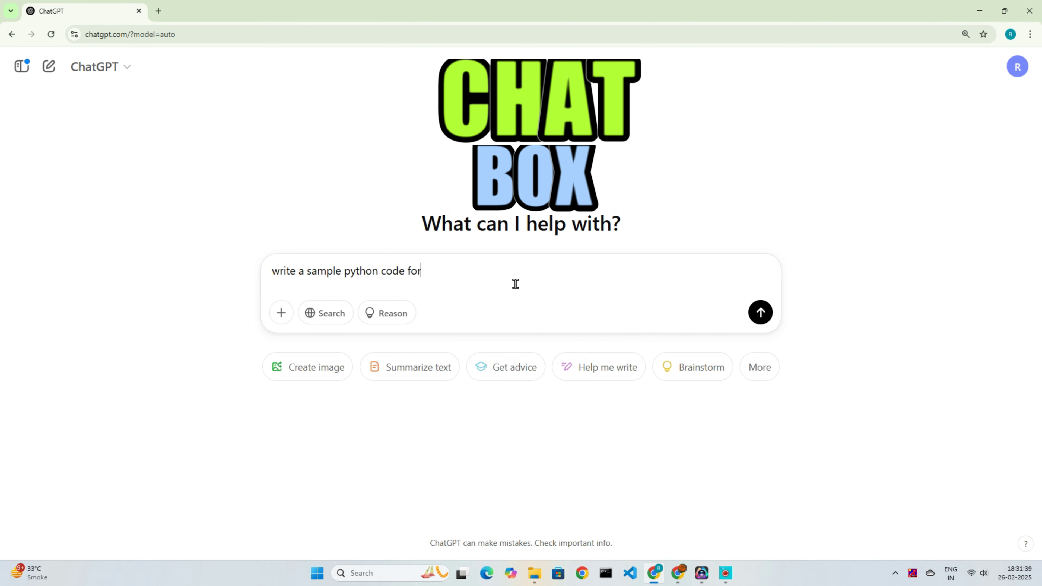
{"action": "type", "text": " hello world"}
{"action": "key", "text": "Return"}
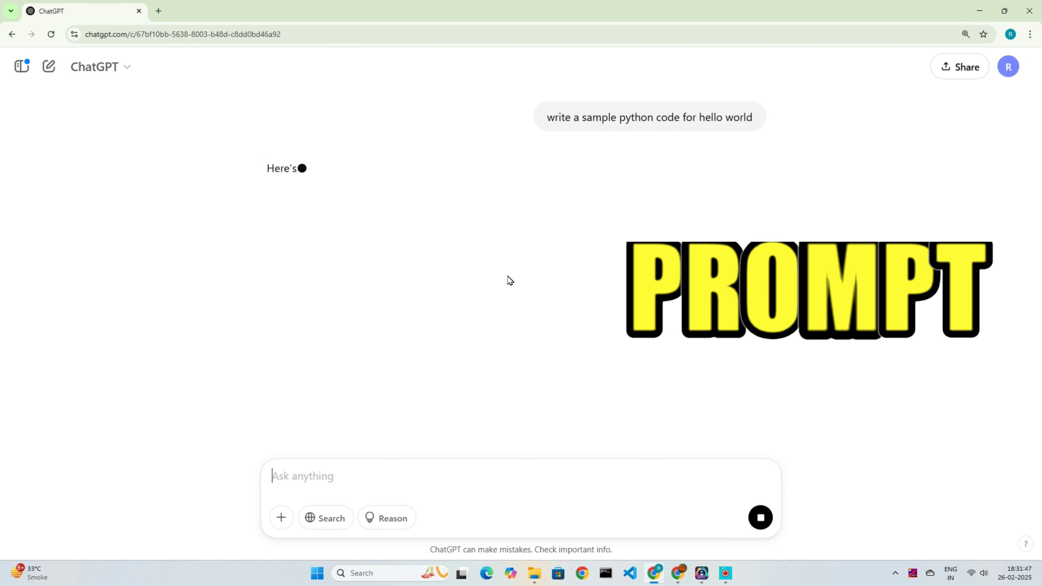
Step: Send 'write a letter to client for outstanding payment' and scroll through the reply
{"action": "type", "text": "write a letter "}
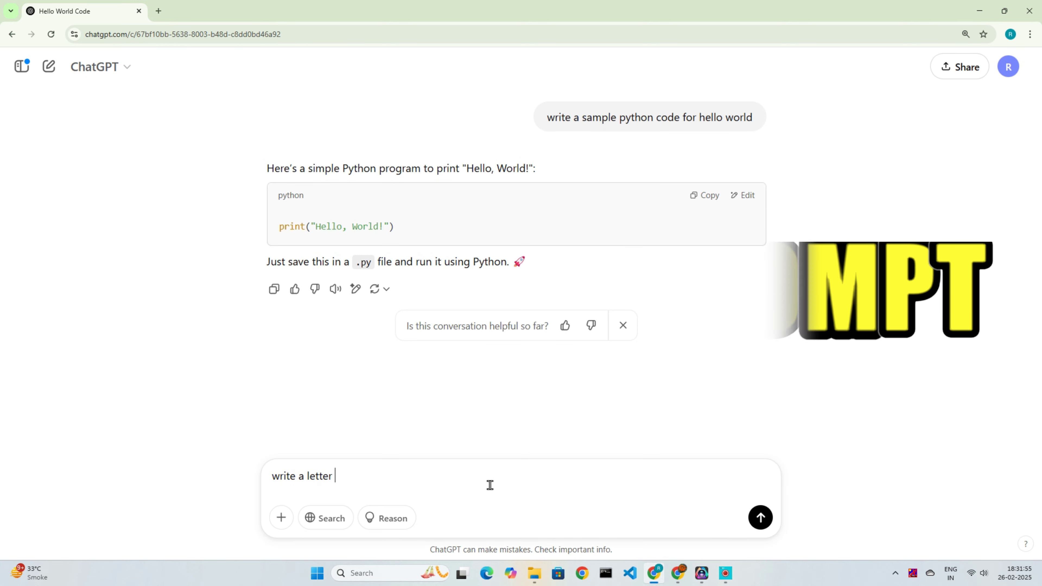
{"action": "type", "text": "to client for outstanding payment"}
{"action": "key", "text": "Return"}
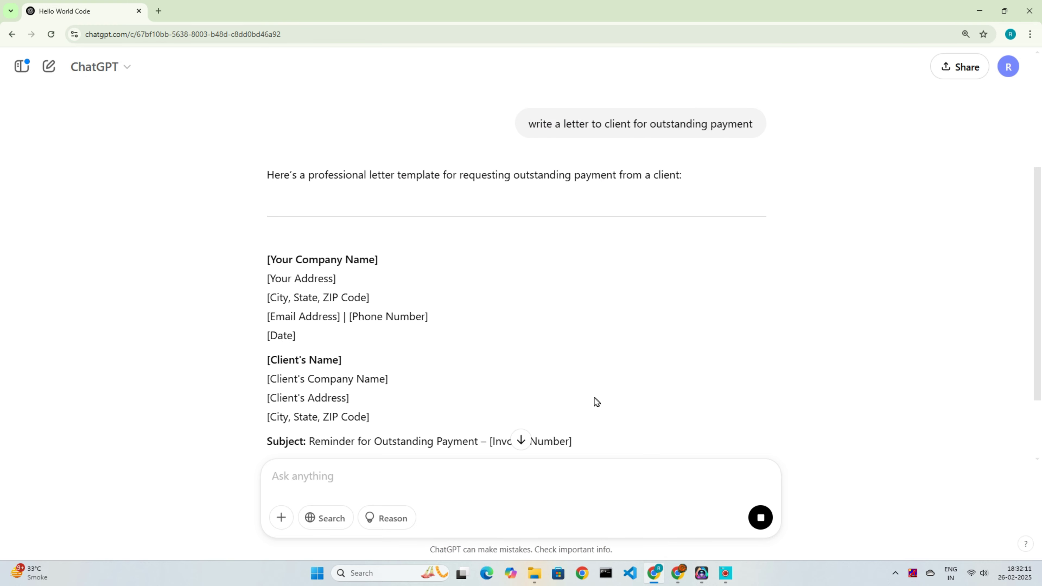
{"action": "scroll", "coordinate": [593, 403], "scroll_direction": "down", "scroll_amount": 5}
{"action": "scroll", "coordinate": [755, 364], "scroll_direction": "down", "scroll_amount": 7}
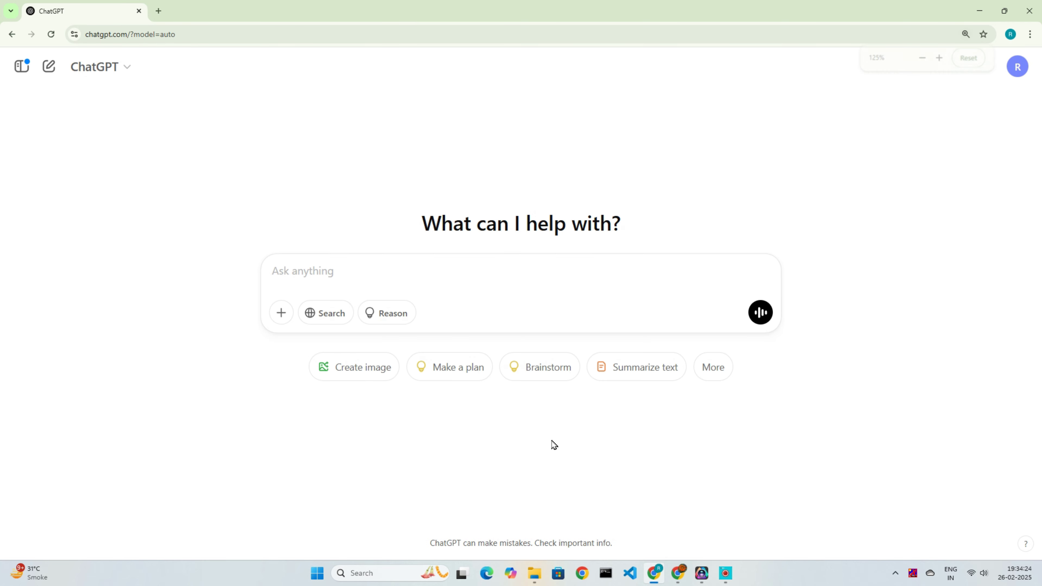
{"action": "key", "text": "ctrl+plus"}
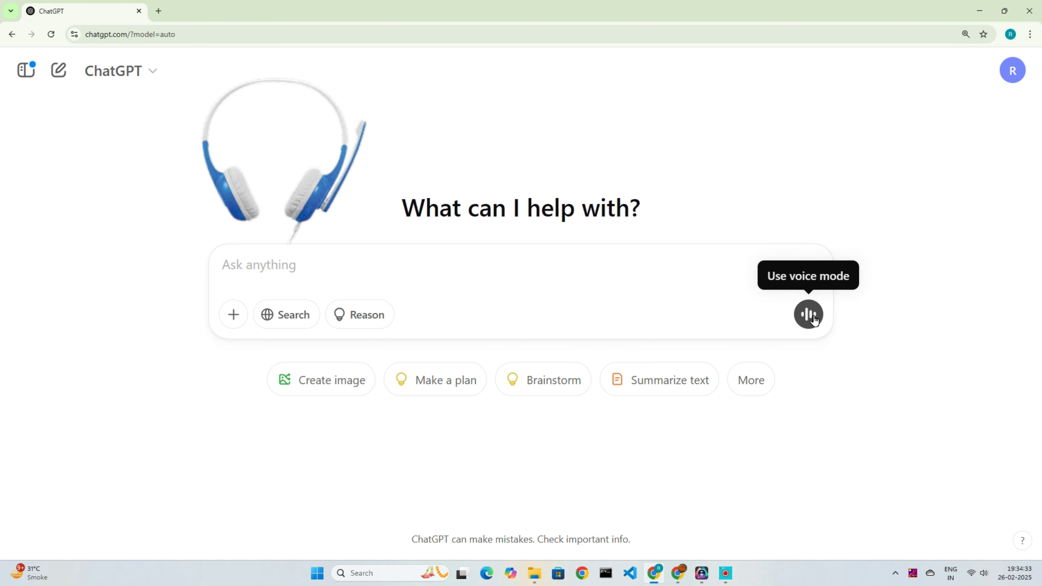
{"action": "left_click", "coordinate": [233, 315]}
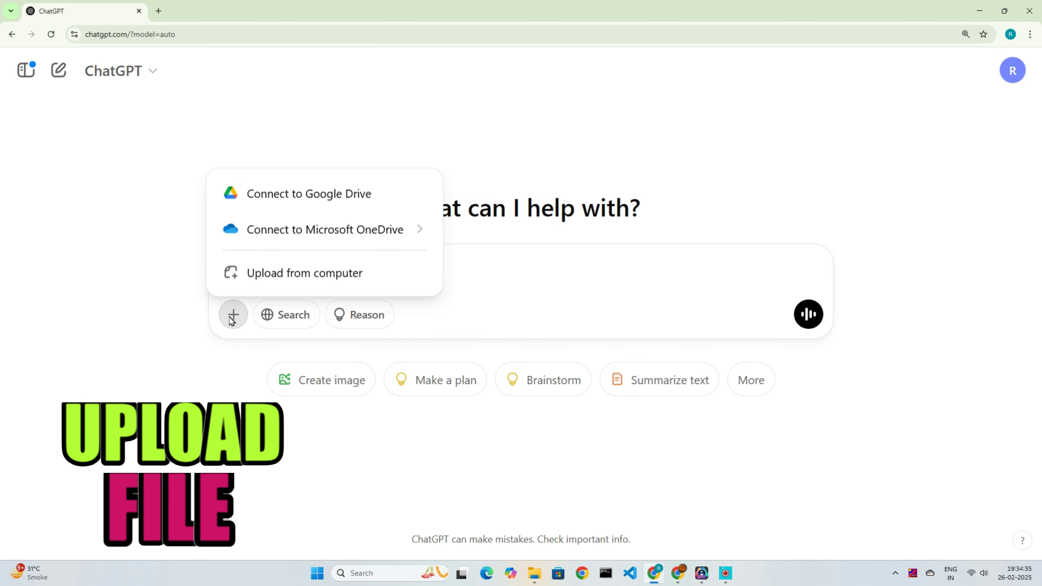
{"action": "left_click", "coordinate": [237, 337]}
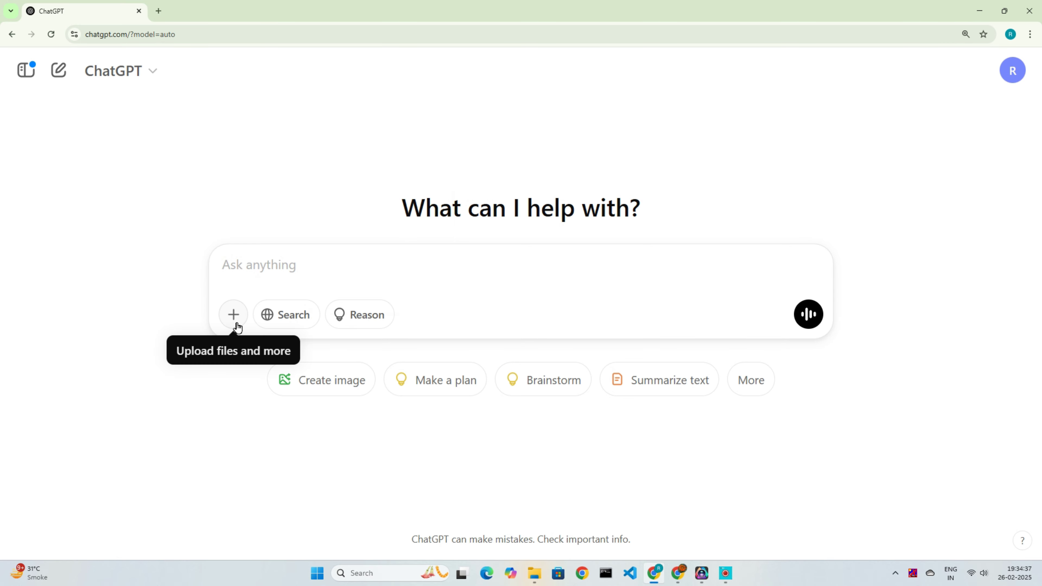
{"action": "left_click", "coordinate": [236, 327]}
{"action": "mouse_move", "coordinate": [270, 231]}
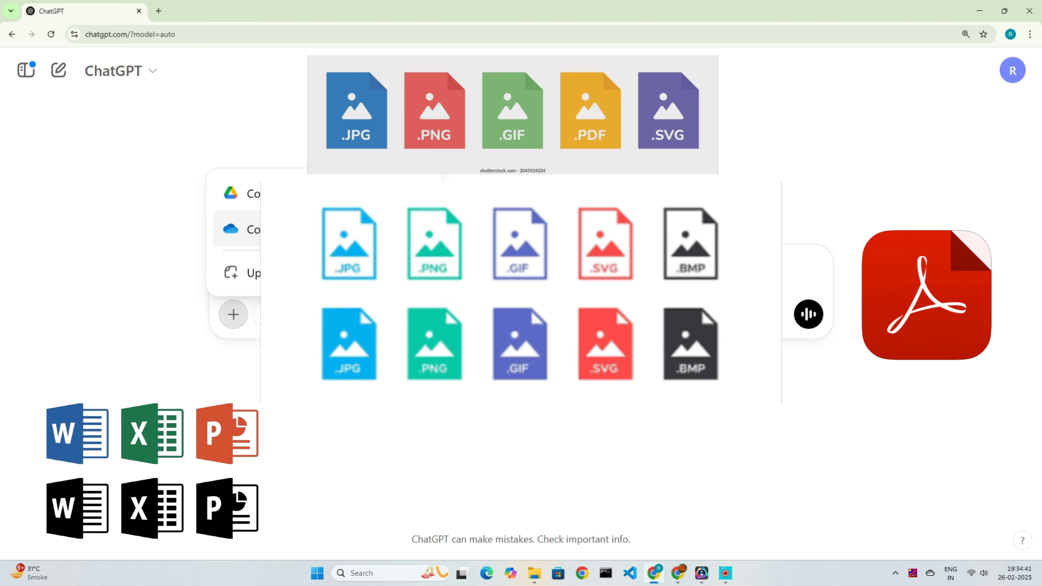
{"action": "left_click", "coordinate": [221, 379]}
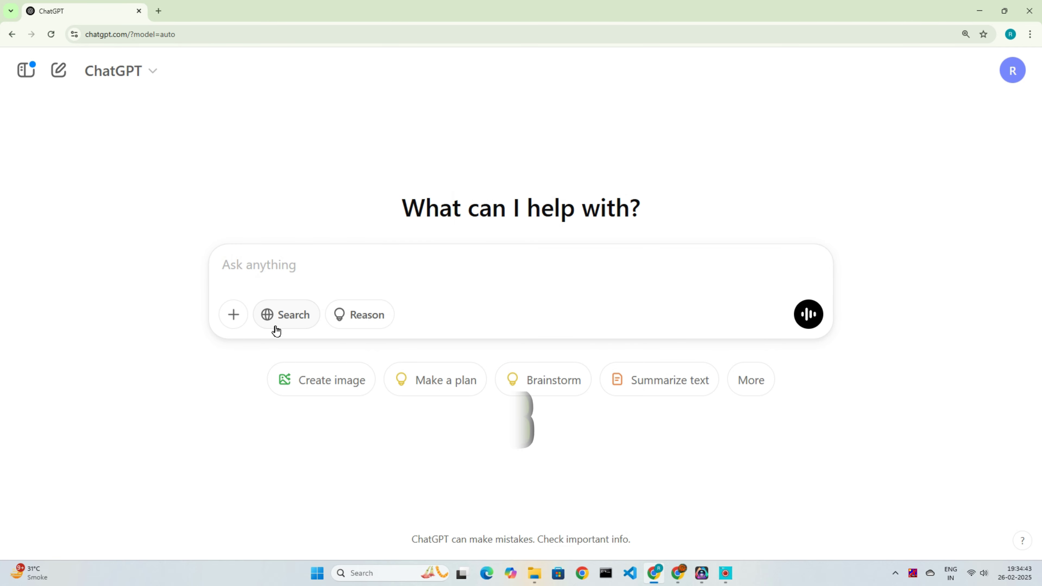
{"action": "left_click", "coordinate": [289, 323]}
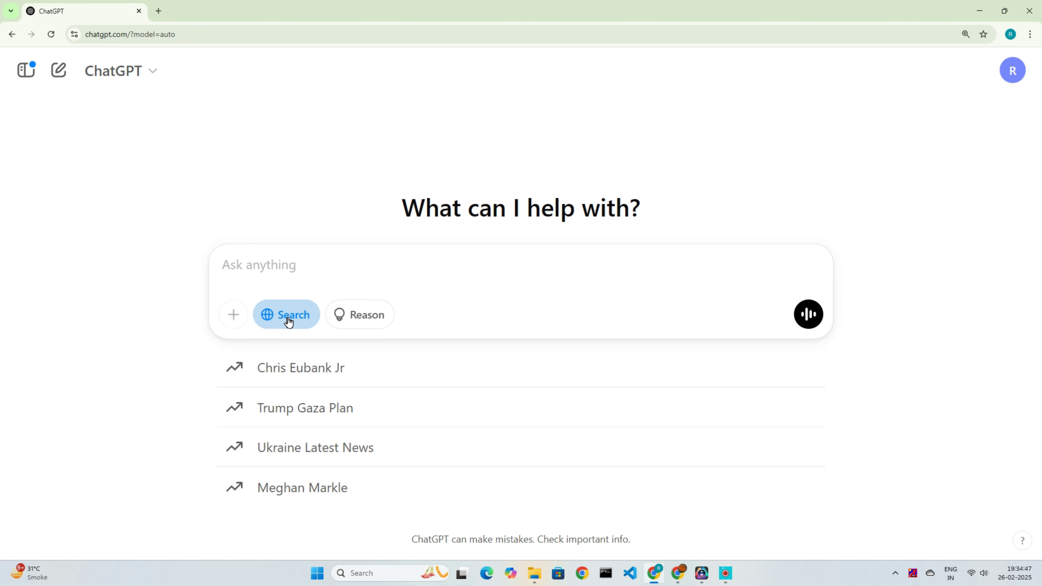
{"action": "left_click", "coordinate": [288, 322]}
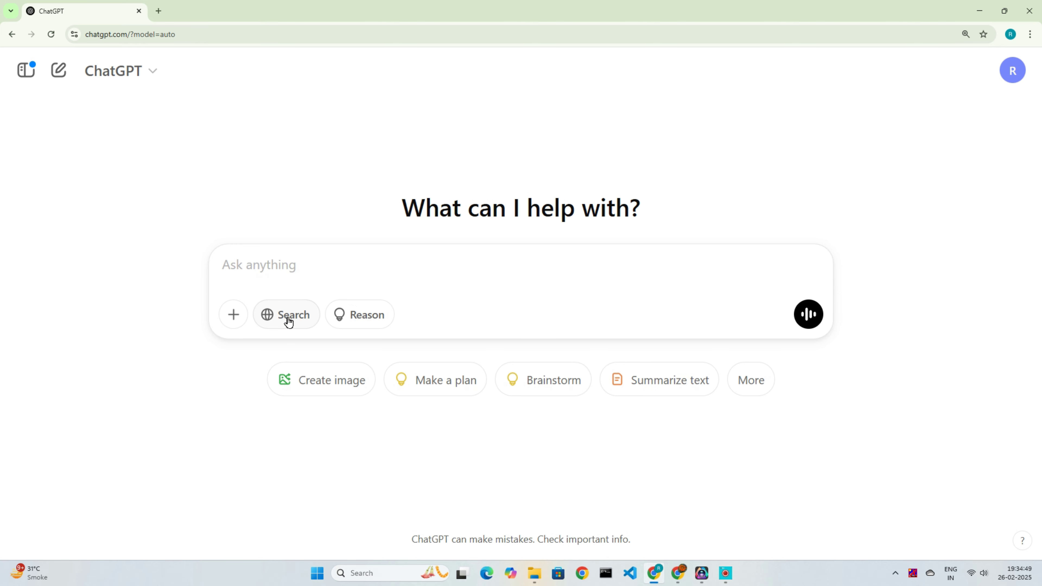
{"action": "left_click", "coordinate": [289, 323]}
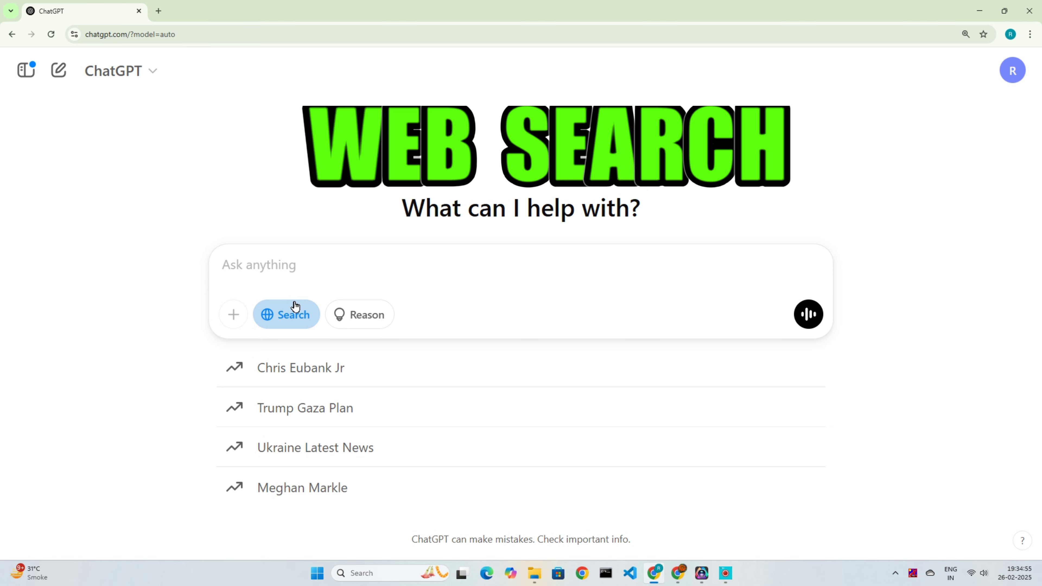
{"action": "left_click", "coordinate": [295, 308]}
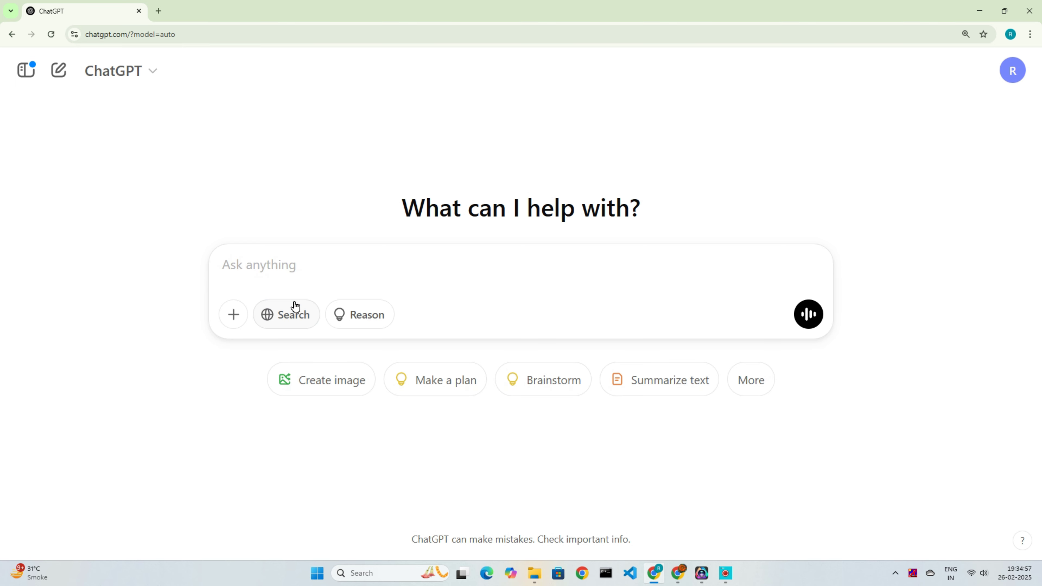
{"action": "left_click", "coordinate": [368, 319]}
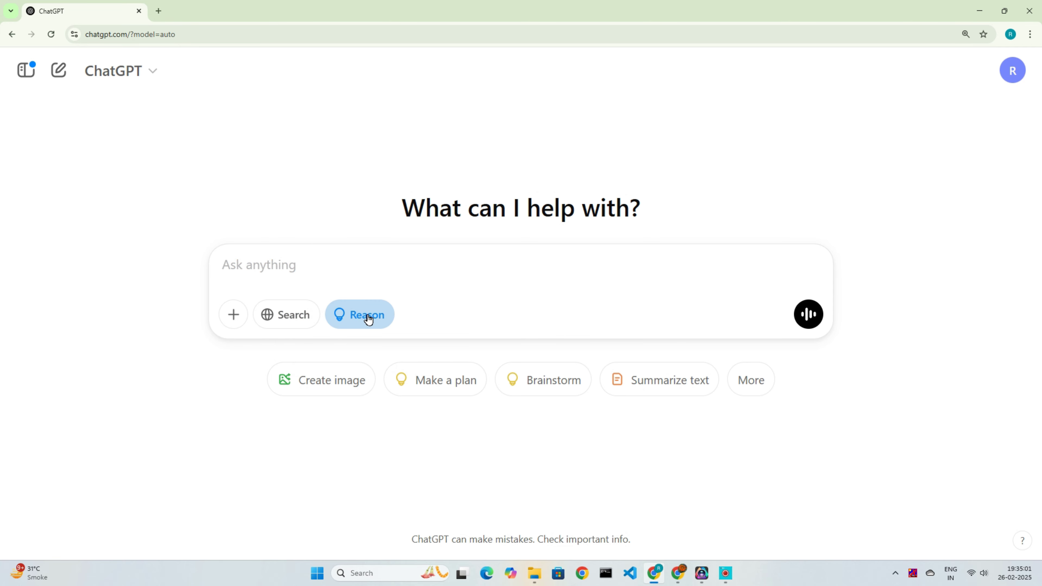
{"action": "left_click", "coordinate": [368, 319]}
{"action": "left_click", "coordinate": [373, 315]}
Step: Turn on Temporary chat, highlight its disclaimer, then turn Temporary chat off
{"action": "left_click", "coordinate": [133, 78]}
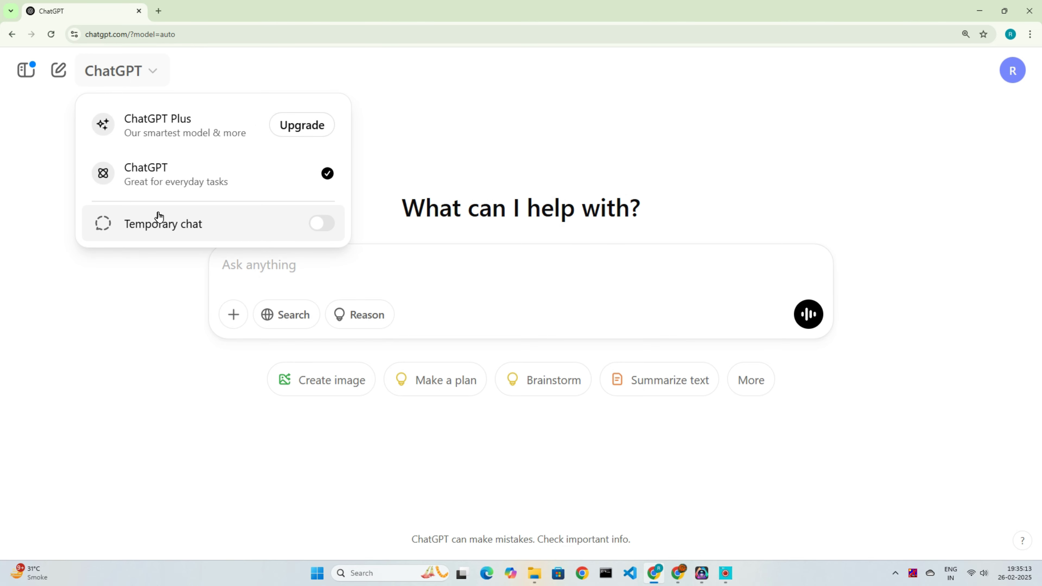
{"action": "left_click", "coordinate": [175, 222]}
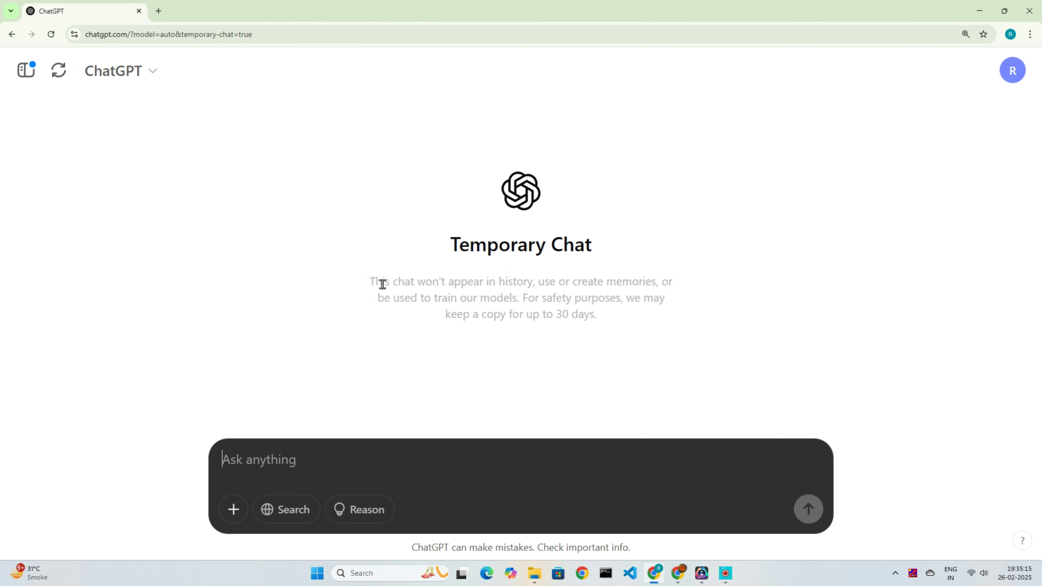
{"action": "left_click_drag", "start_coordinate": [382, 284], "coordinate": [653, 335]}
{"action": "double_click", "coordinate": [593, 319]}
{"action": "left_click_drag", "start_coordinate": [593, 319], "coordinate": [366, 281]}
{"action": "left_click", "coordinate": [303, 242]}
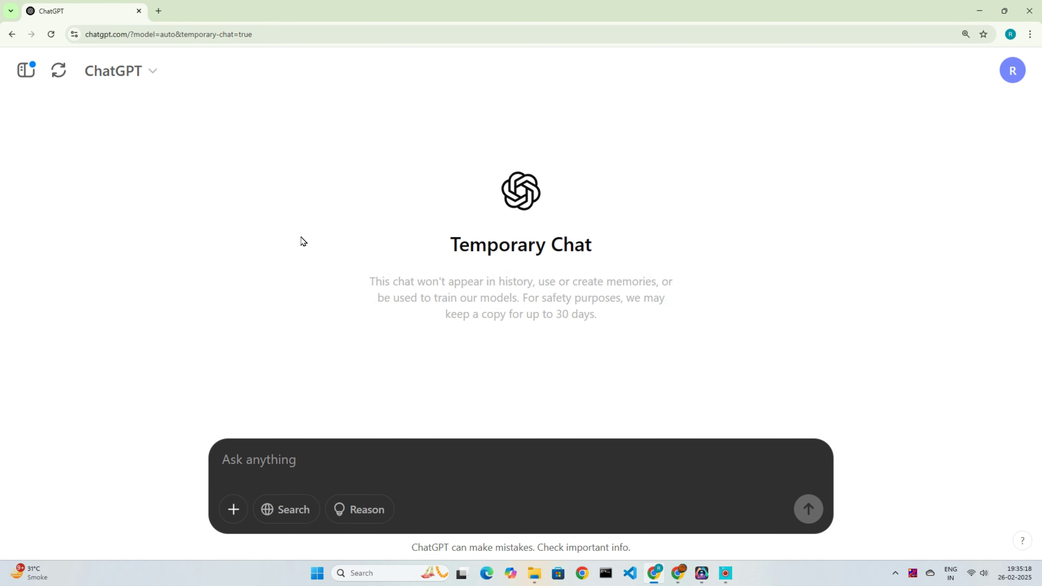
{"action": "left_click", "coordinate": [151, 79]}
{"action": "left_click", "coordinate": [267, 223]}
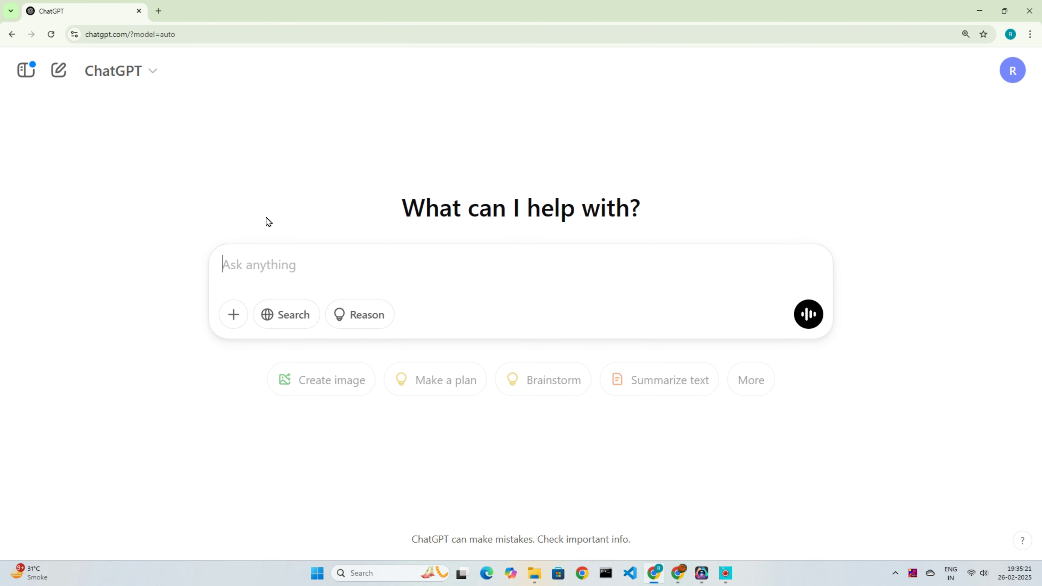
Step: Open the sidebar showing GPTs and today's chat history
{"action": "left_click", "coordinate": [25, 72]}
{"action": "left_click", "coordinate": [25, 72]}
{"action": "left_click", "coordinate": [26, 72]}
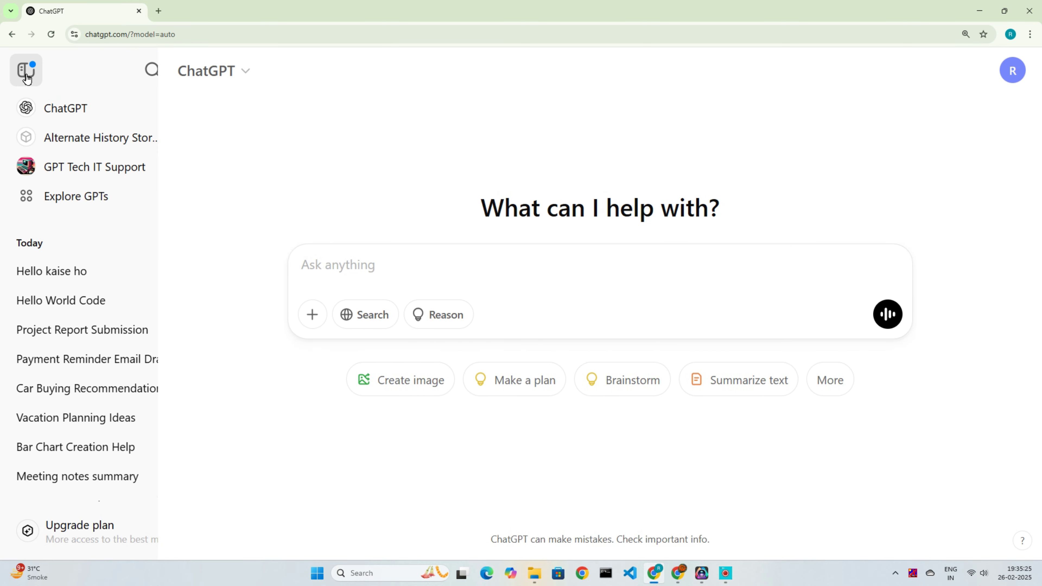